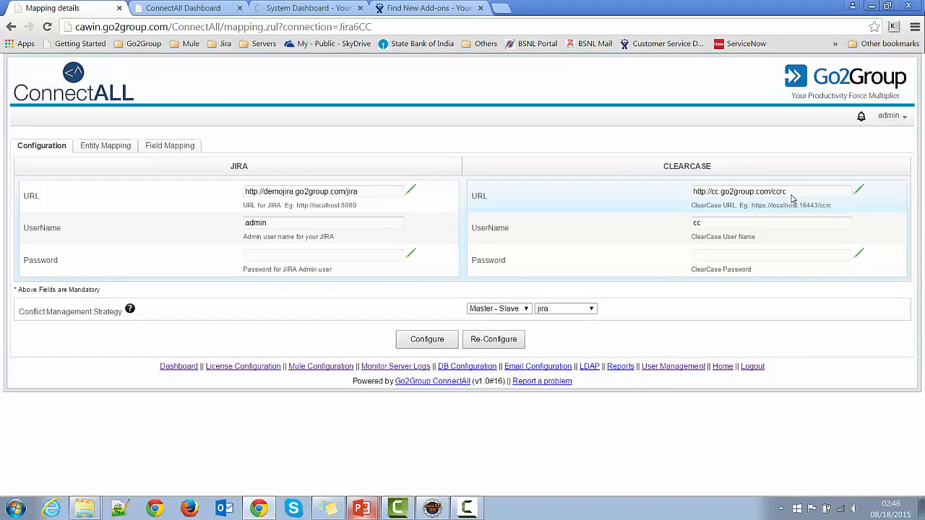
- In the entity mapping, select the ClearCase pvob /CCDemo and view cc_DemoProject_Integration - [WEB view], and check the available entity types
{"action": "left_click_drag", "start_coordinate": [788, 192], "coordinate": [771, 191]}
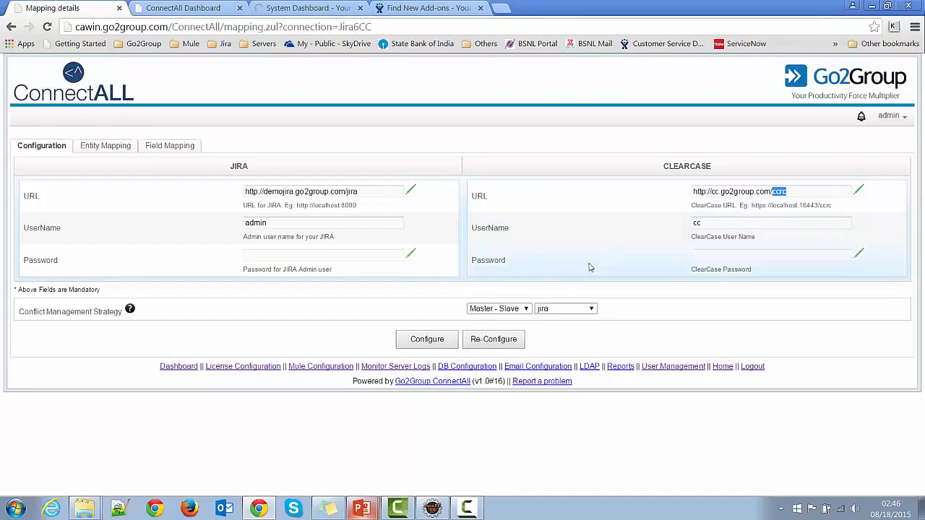
{"action": "left_click", "coordinate": [86, 146]}
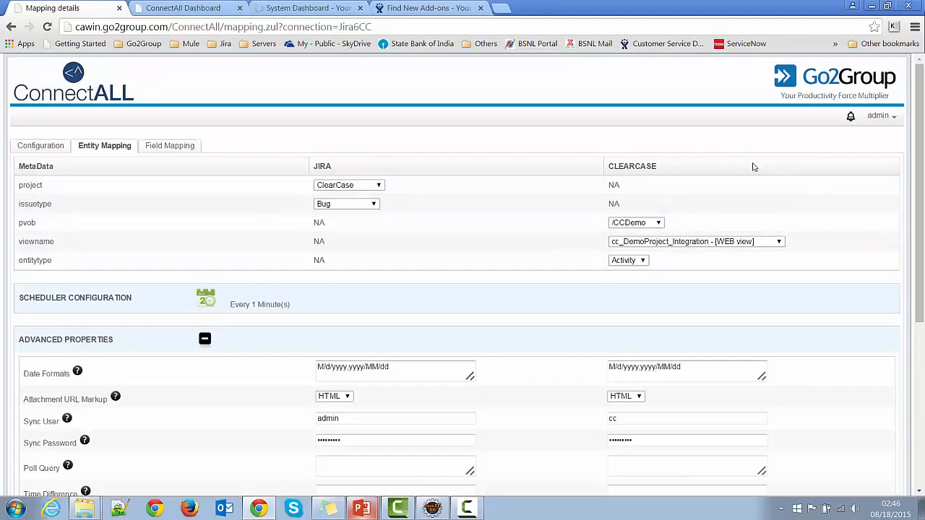
{"action": "left_click", "coordinate": [659, 223]}
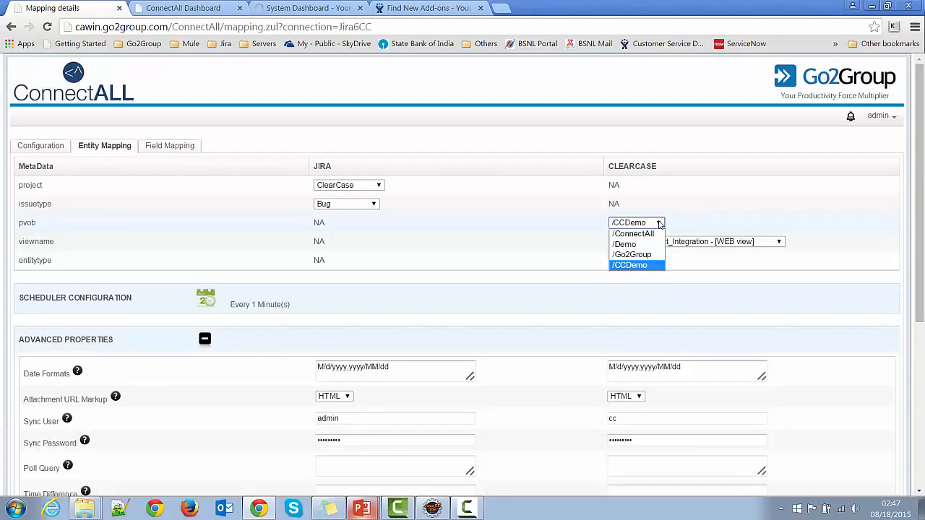
{"action": "left_click", "coordinate": [653, 266]}
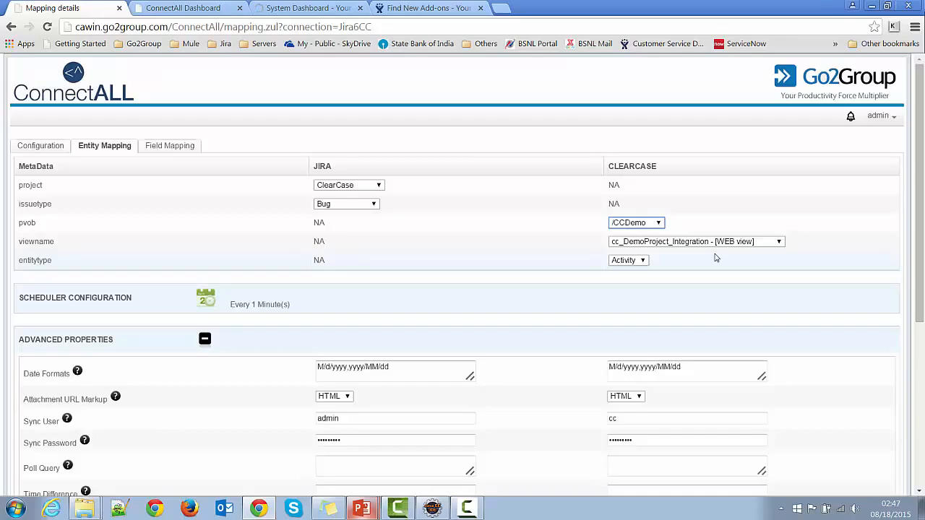
{"action": "left_click", "coordinate": [778, 242]}
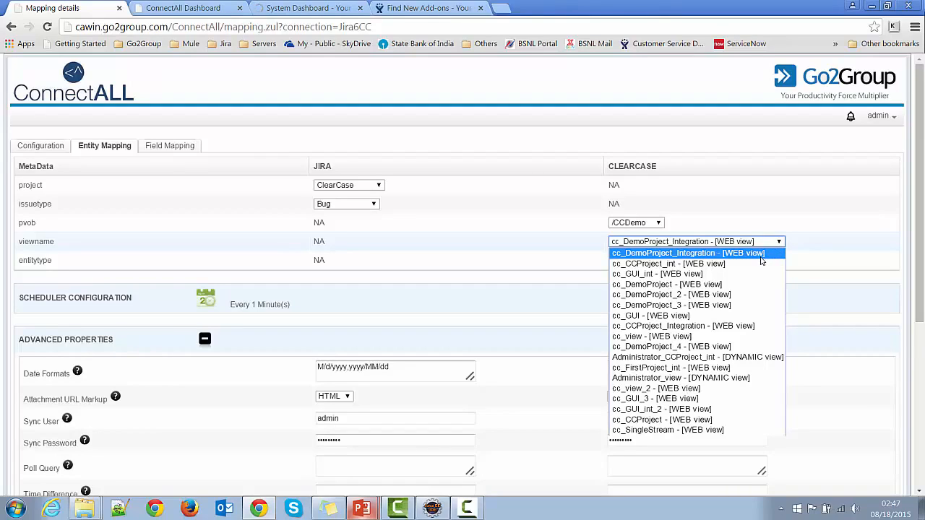
{"action": "left_click", "coordinate": [761, 254]}
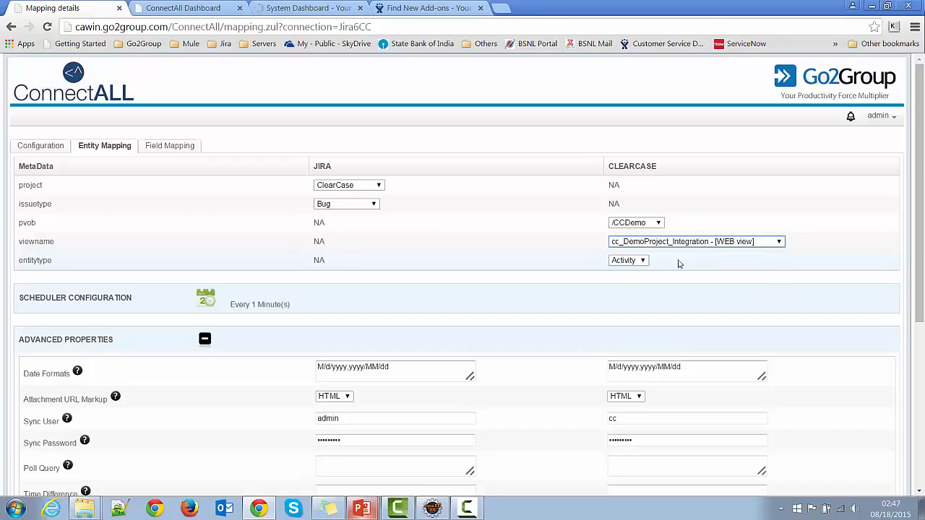
{"action": "left_click", "coordinate": [642, 262]}
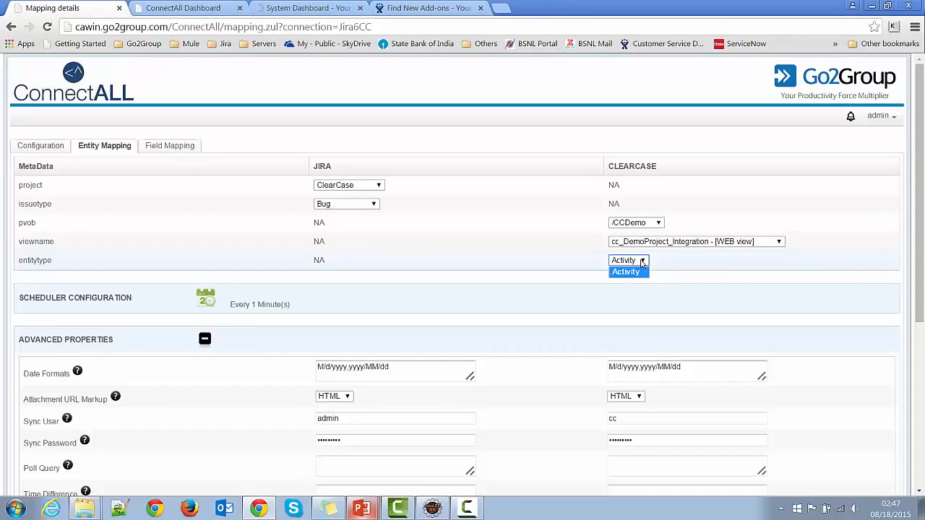
{"action": "left_click", "coordinate": [682, 261]}
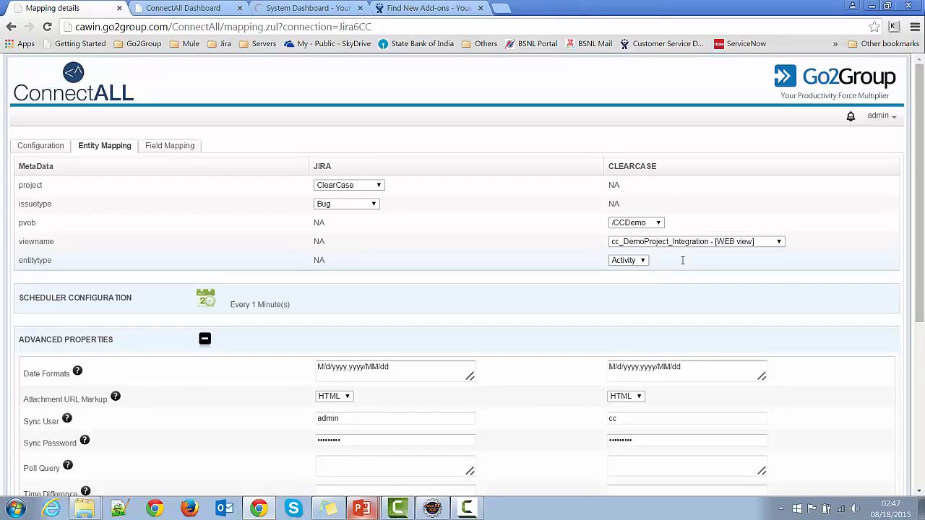
- In the field mapping, set the destination type of the ReferenceField and ChangeList pair to URL
{"action": "scroll", "coordinate": [587, 296], "scroll_direction": "down", "scroll_amount": 1}
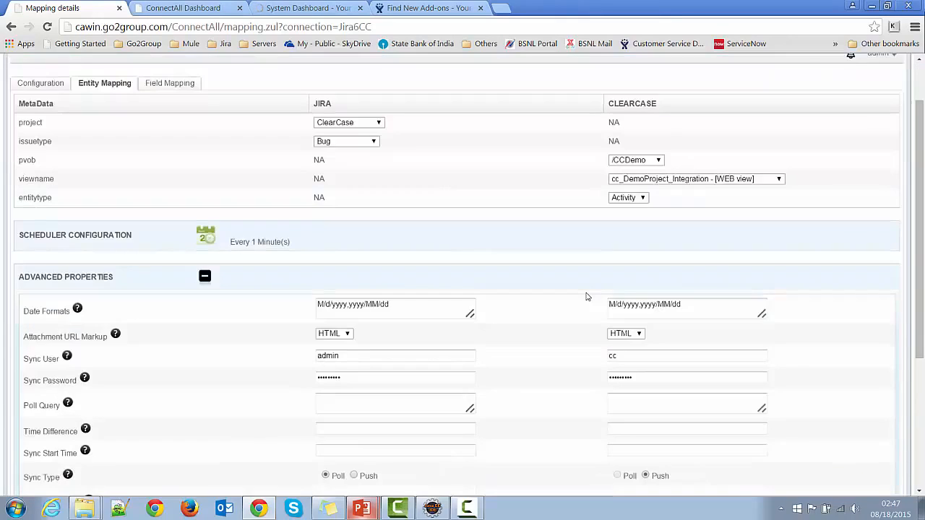
{"action": "scroll", "coordinate": [587, 296], "scroll_direction": "up", "scroll_amount": 1}
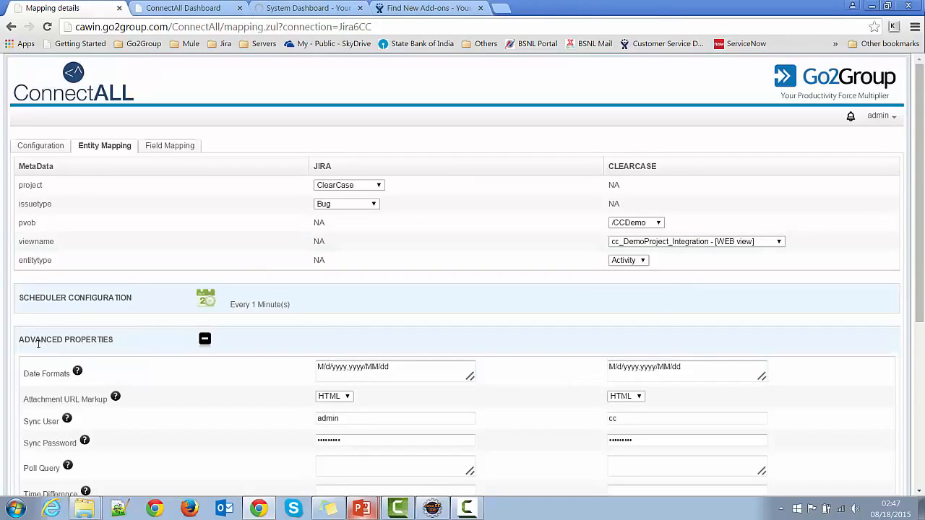
{"action": "scroll", "coordinate": [116, 361], "scroll_direction": "down", "scroll_amount": 2}
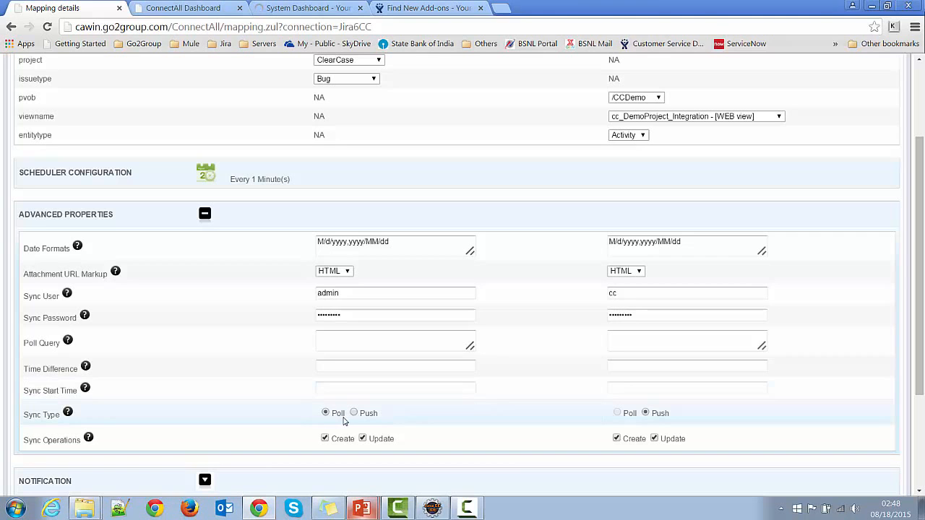
{"action": "scroll", "coordinate": [178, 206], "scroll_direction": "up", "scroll_amount": 2}
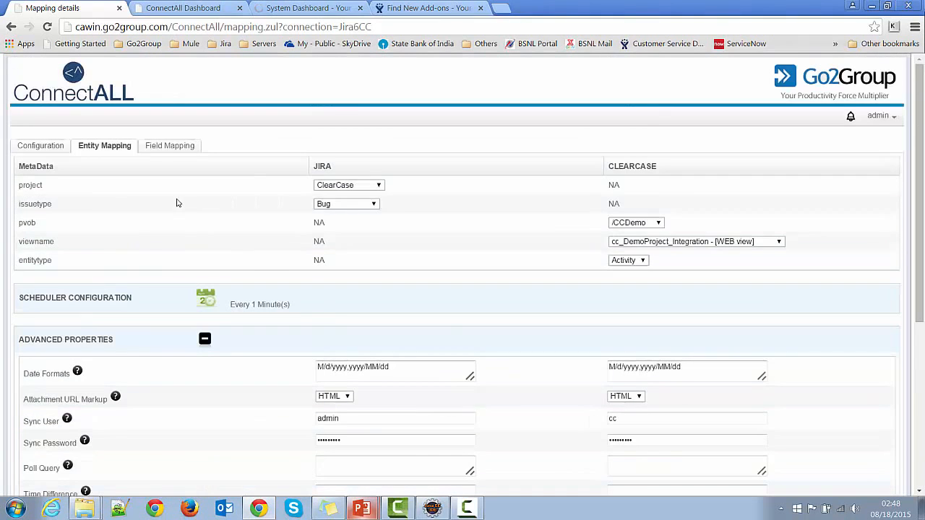
{"action": "left_click", "coordinate": [171, 147]}
{"action": "scroll", "coordinate": [481, 371], "scroll_direction": "down", "scroll_amount": 2}
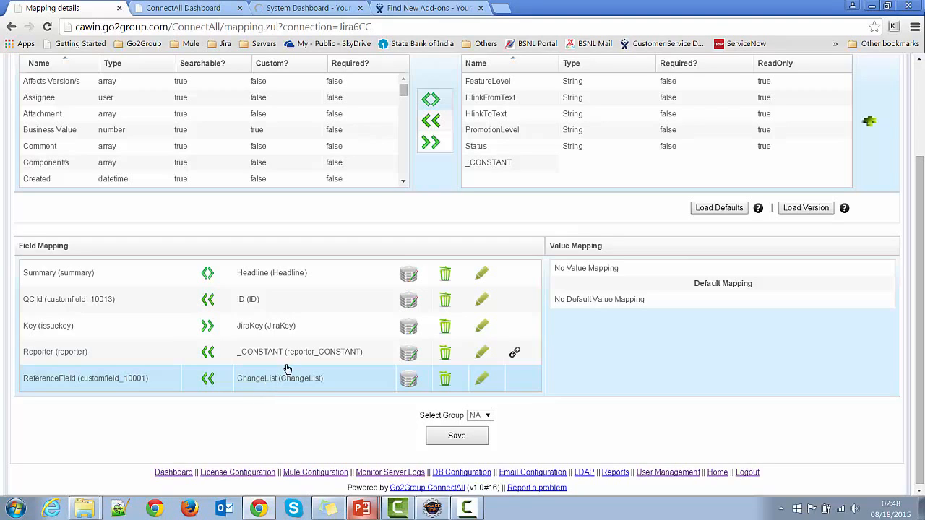
{"action": "left_click", "coordinate": [410, 383]}
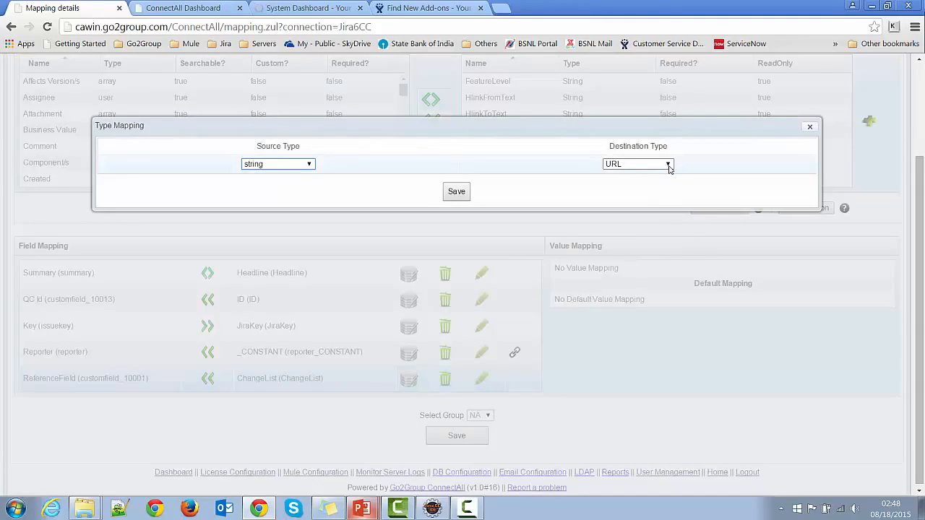
{"action": "left_click", "coordinate": [669, 166]}
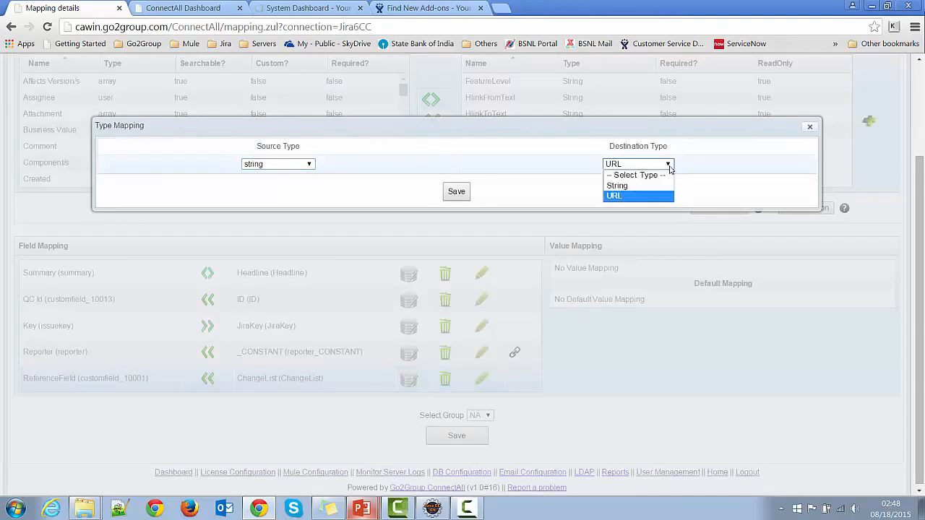
{"action": "left_click", "coordinate": [638, 186]}
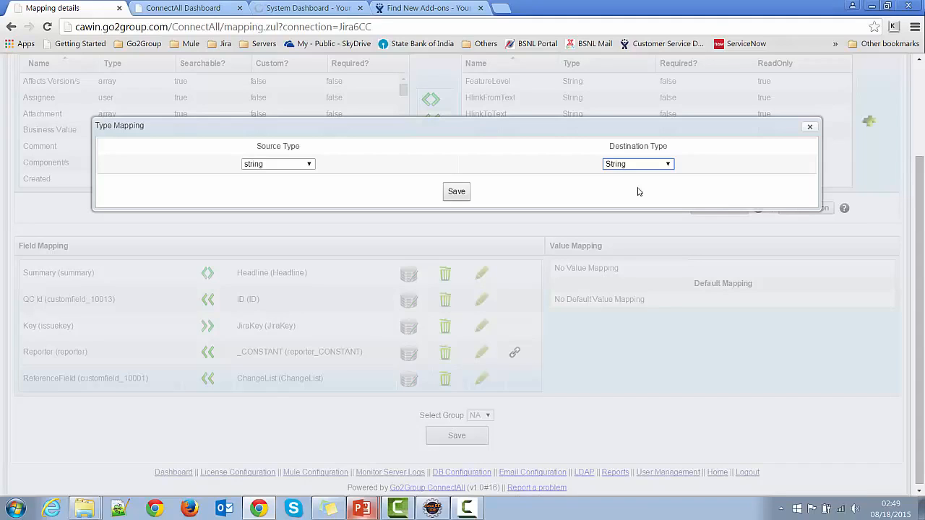
{"action": "left_click", "coordinate": [669, 165]}
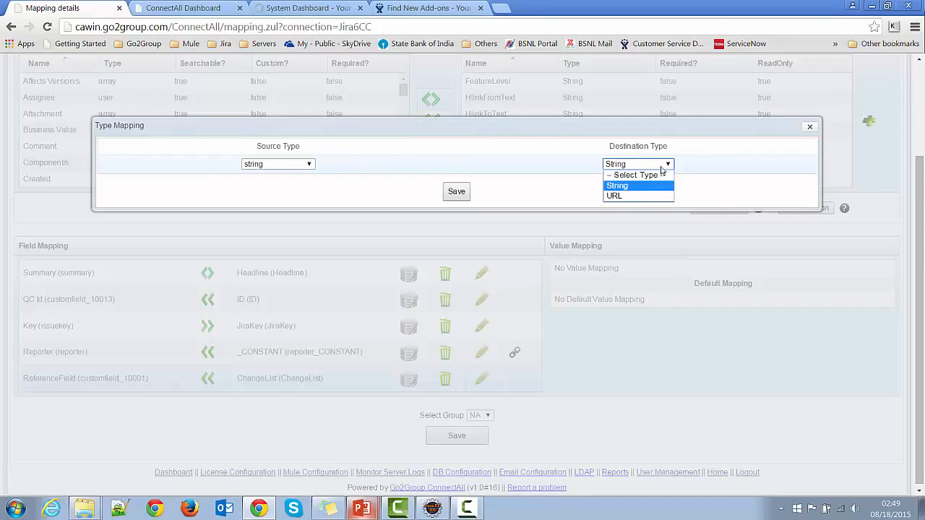
{"action": "left_click", "coordinate": [628, 198]}
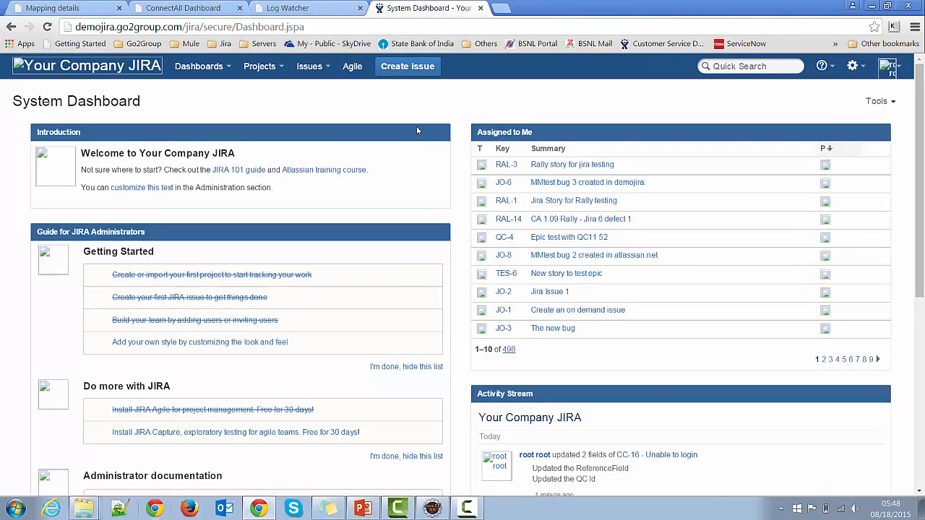
- Create a Bug in the ClearCase project of JIRA with the summary "Authentication issue"
{"action": "left_click", "coordinate": [407, 65]}
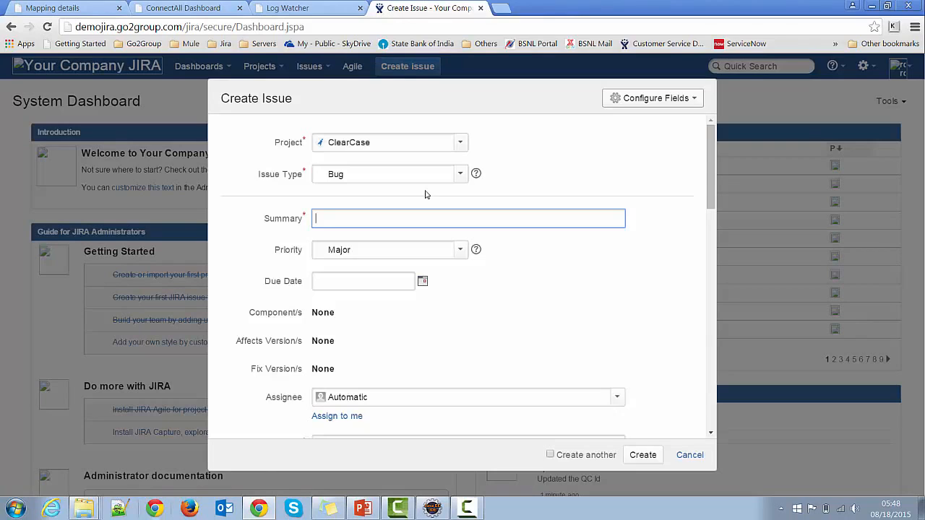
{"action": "type", "text": "Authentication issue"}
{"action": "left_click", "coordinate": [643, 455]}
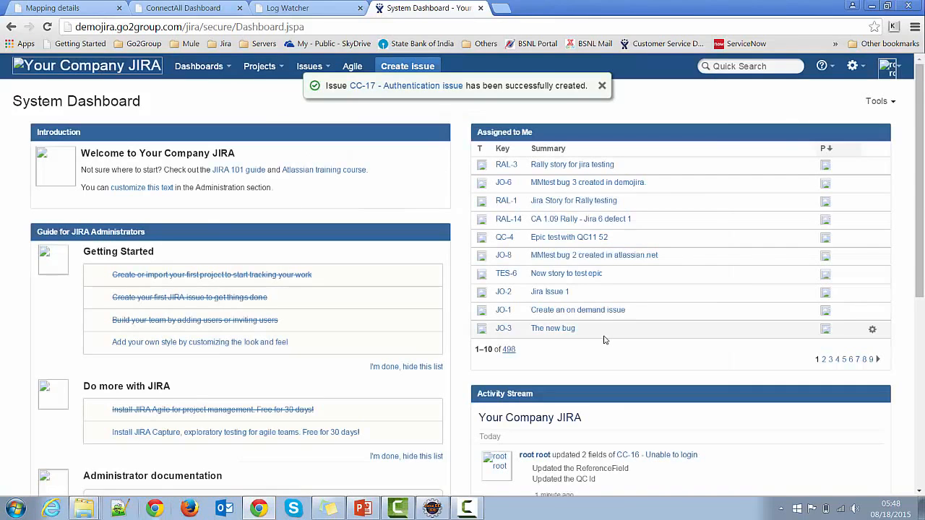
- Open the new Authentication issue and check its synchronization record in the ConnectAll dashboard's activity log
{"action": "left_click", "coordinate": [391, 87]}
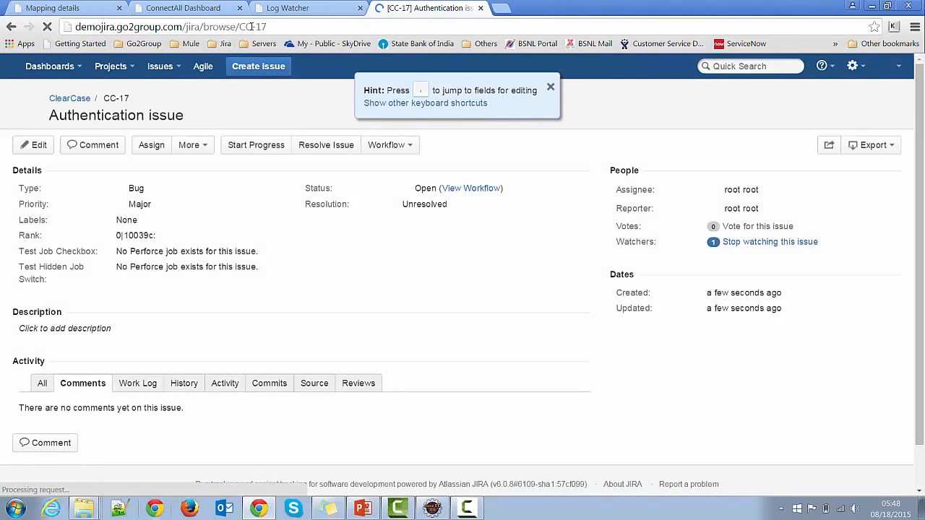
{"action": "left_click", "coordinate": [192, 8]}
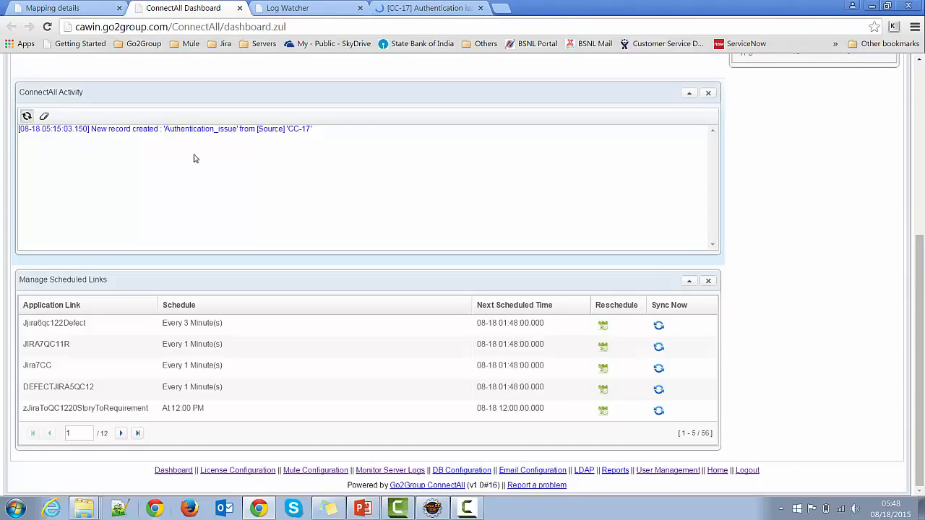
{"action": "left_click_drag", "start_coordinate": [165, 129], "coordinate": [238, 128]}
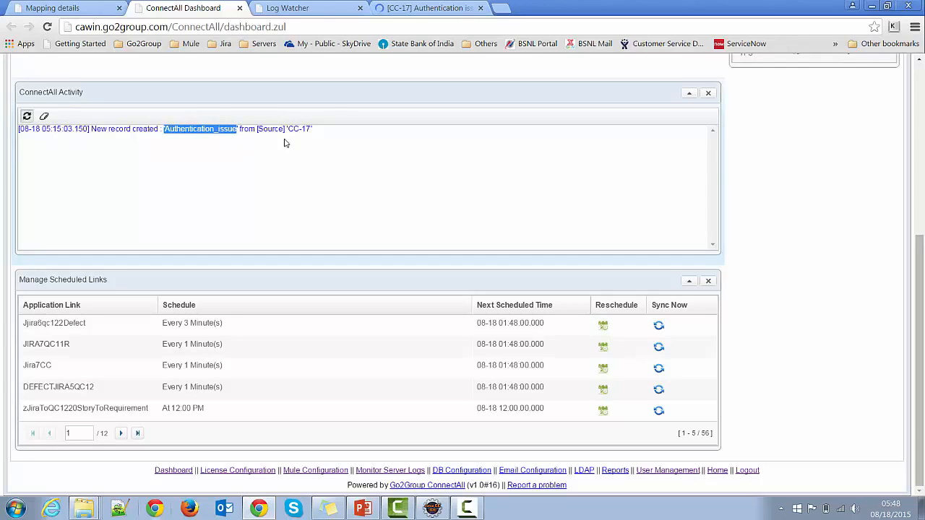
{"action": "left_click_drag", "start_coordinate": [289, 129], "coordinate": [315, 129]}
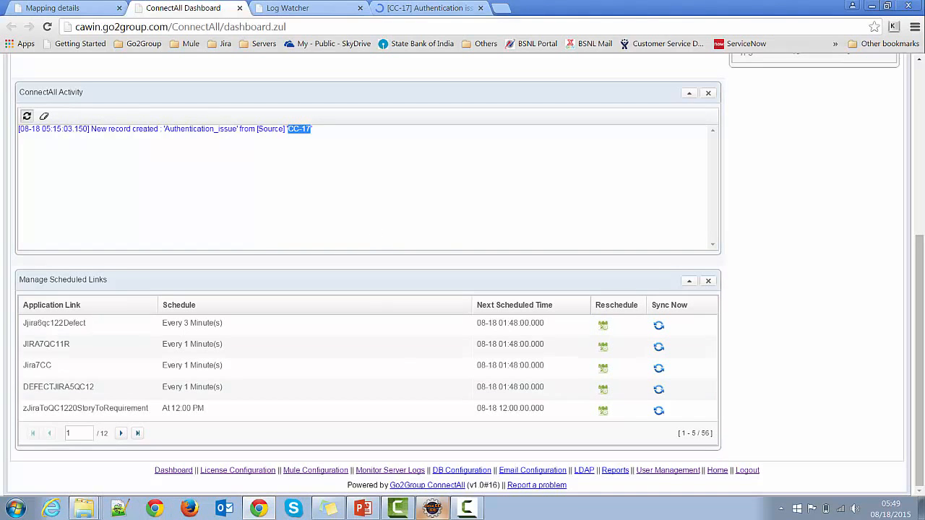
- Switch to Eclipse, start changing the argument of the login method's second equals call, and log in to ClearCase with the account password
{"action": "left_click", "coordinate": [433, 510]}
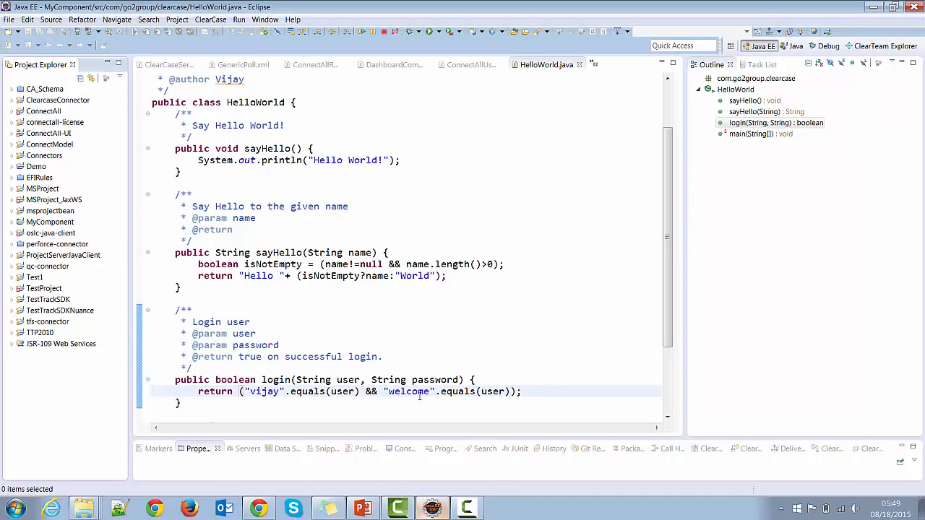
{"action": "double_click", "coordinate": [485, 391]}
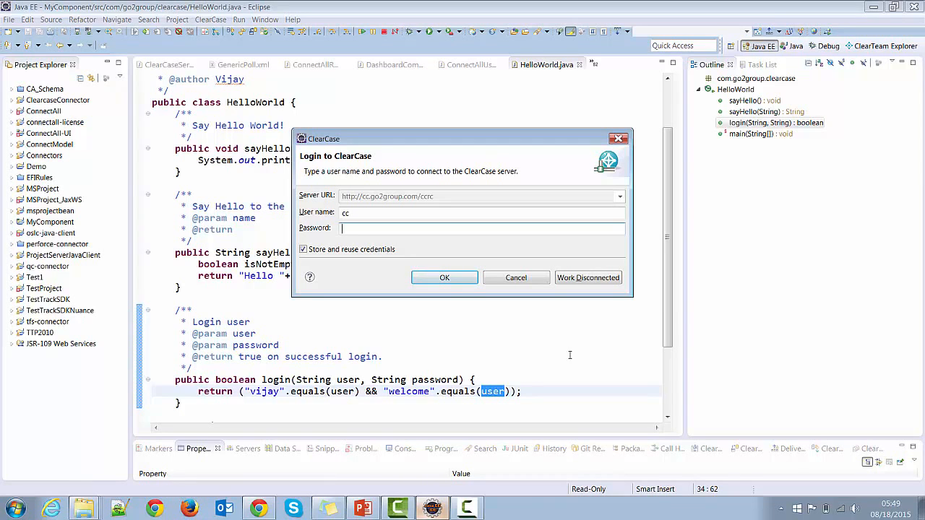
{"action": "type", "text": "*****"}
{"action": "left_click", "coordinate": [452, 279]}
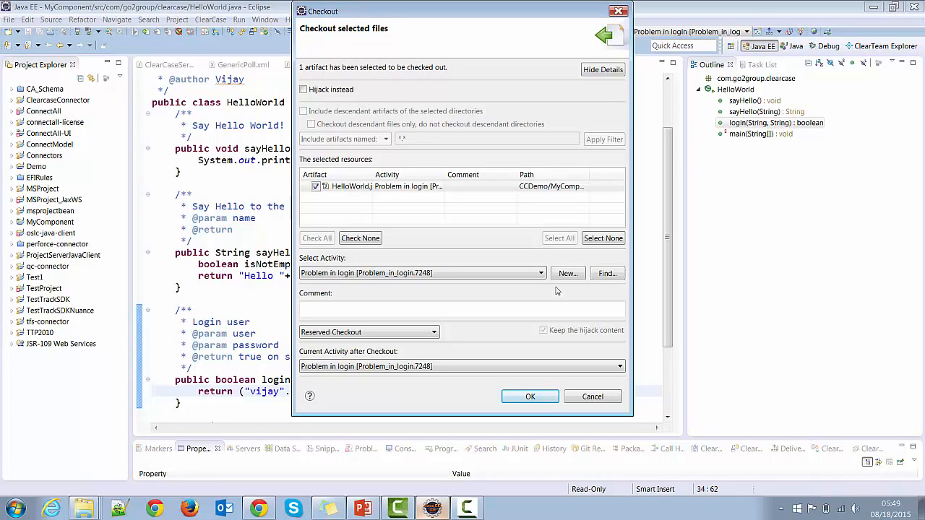
- Check out HelloWorld.java under the existing activity Authentication_issue
{"action": "left_click", "coordinate": [607, 273]}
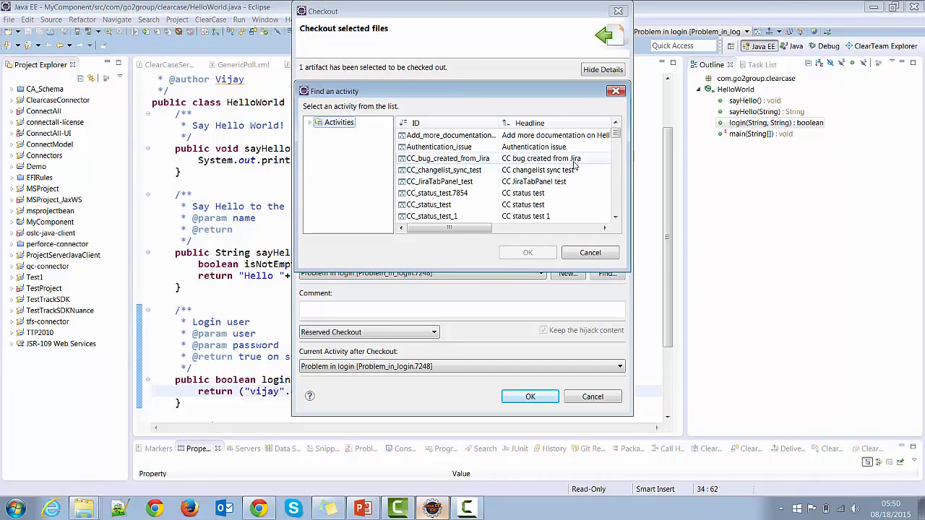
{"action": "left_click", "coordinate": [459, 148]}
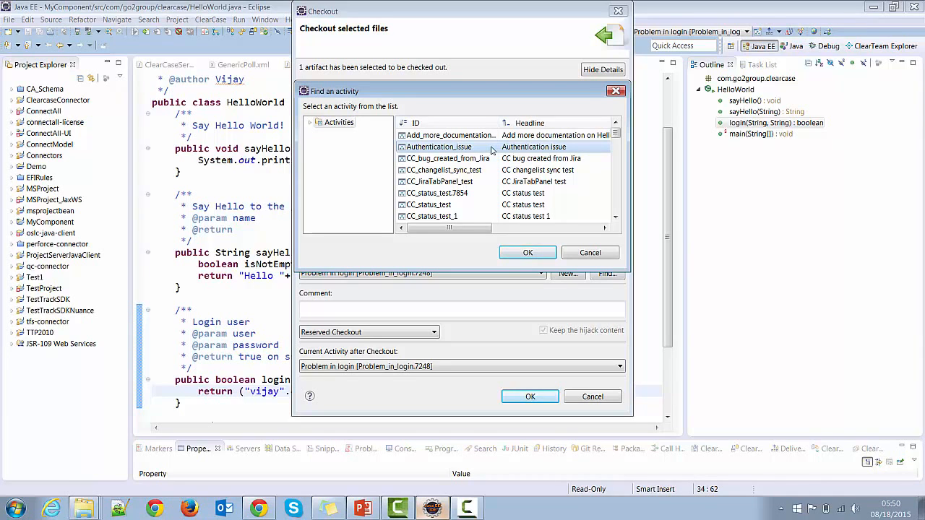
{"action": "left_click", "coordinate": [530, 254]}
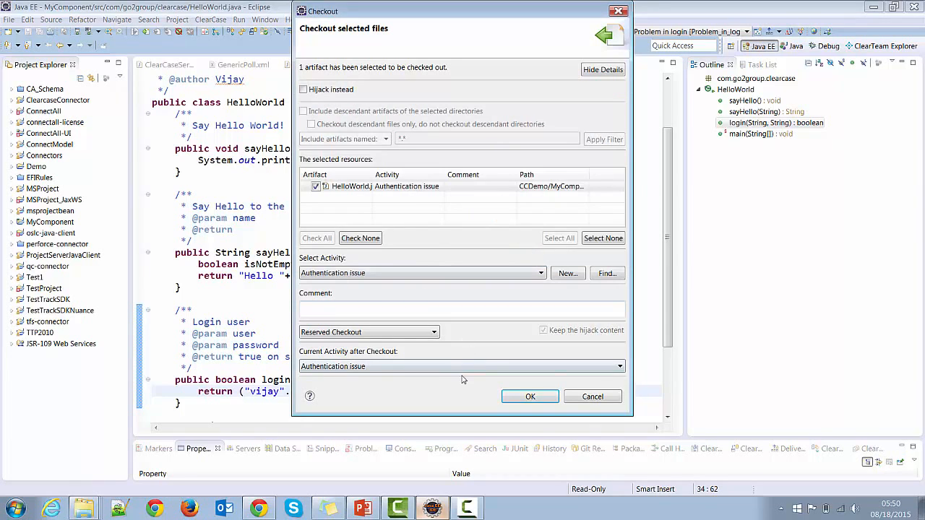
{"action": "left_click", "coordinate": [523, 399]}
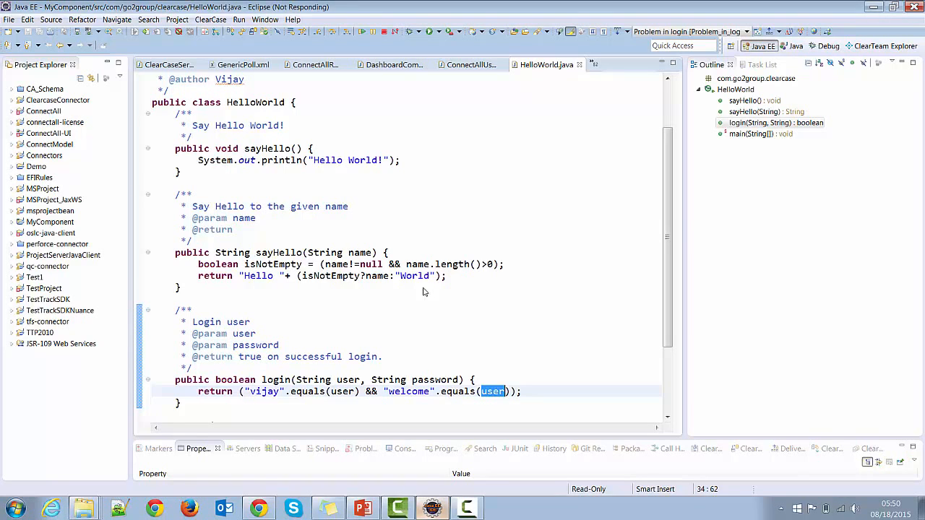
- Replace the user argument of the login method's second equals call with password and save HelloWorld.java
{"action": "type", "text": "p"}
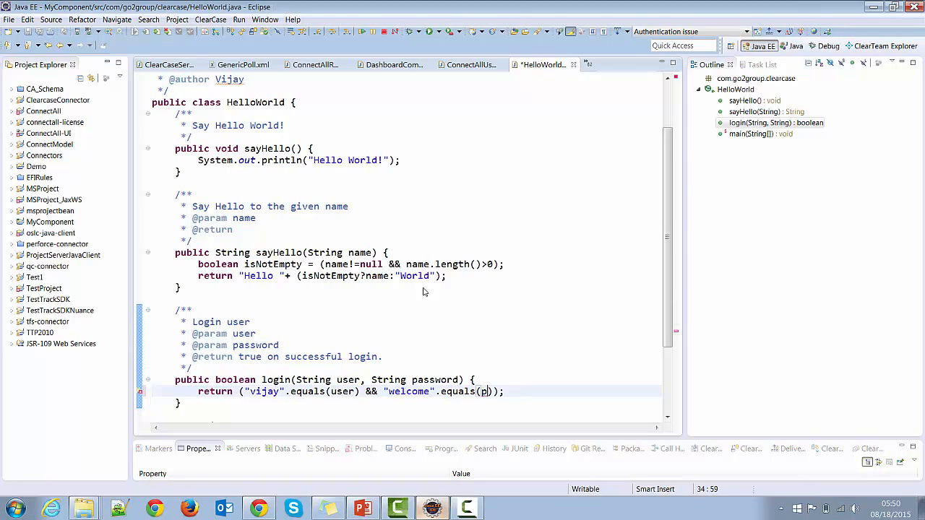
{"action": "type", "text": "assow"}
{"action": "key", "text": "BackSpace"}
{"action": "key", "text": "BackSpace"}
{"action": "type", "text": "word"}
{"action": "left_click", "coordinate": [27, 31]}
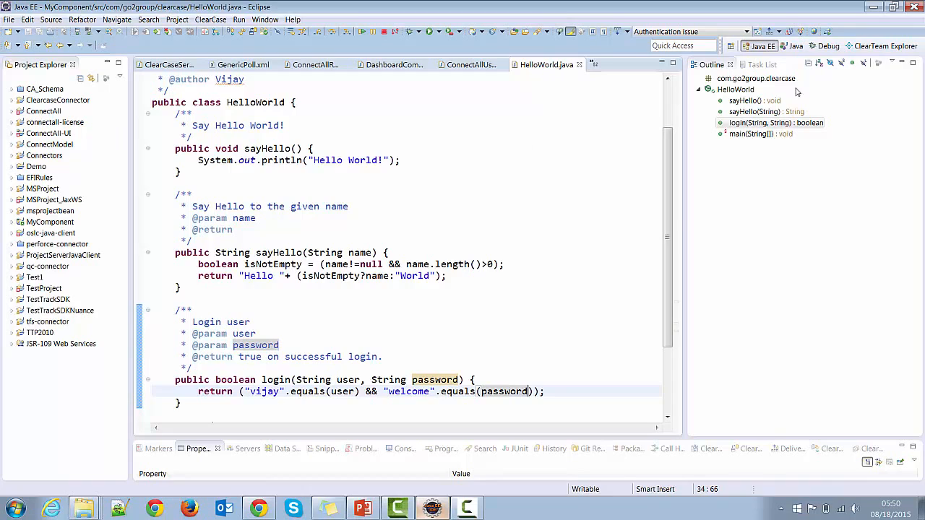
- Switch to the ClearTeam Explorer perspective and list the activities of the DemoProject_Integration stream
{"action": "left_click", "coordinate": [880, 47]}
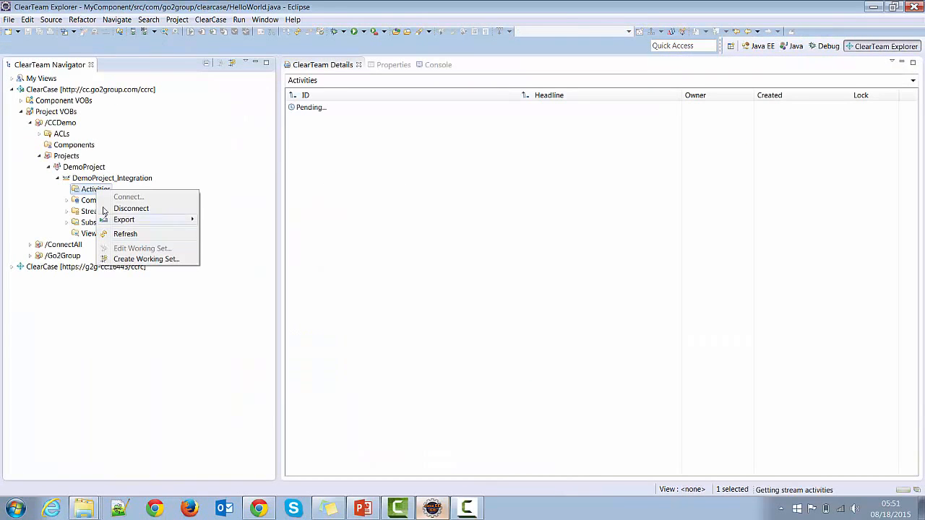
{"action": "left_click", "coordinate": [85, 193]}
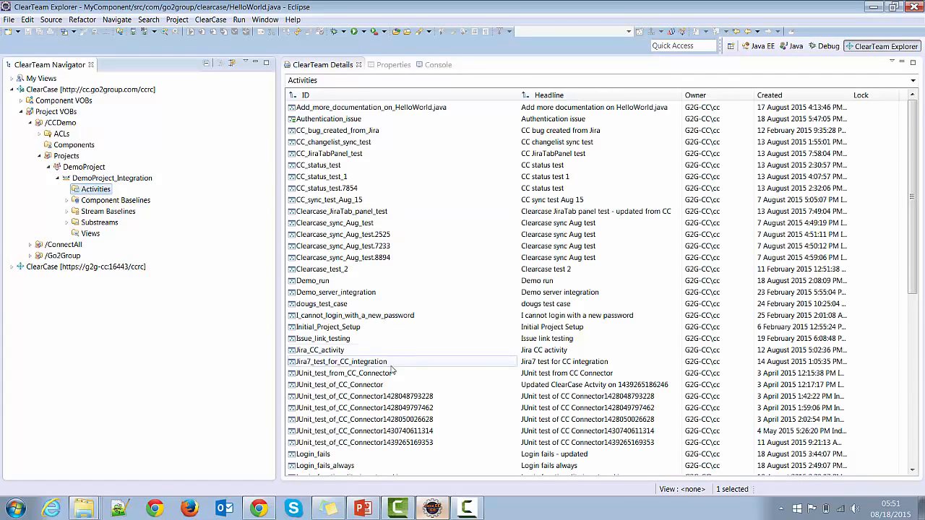
- Change the Status attribute of the Authentication_issue activity to Resolved in its custom properties
{"action": "left_click", "coordinate": [335, 121]}
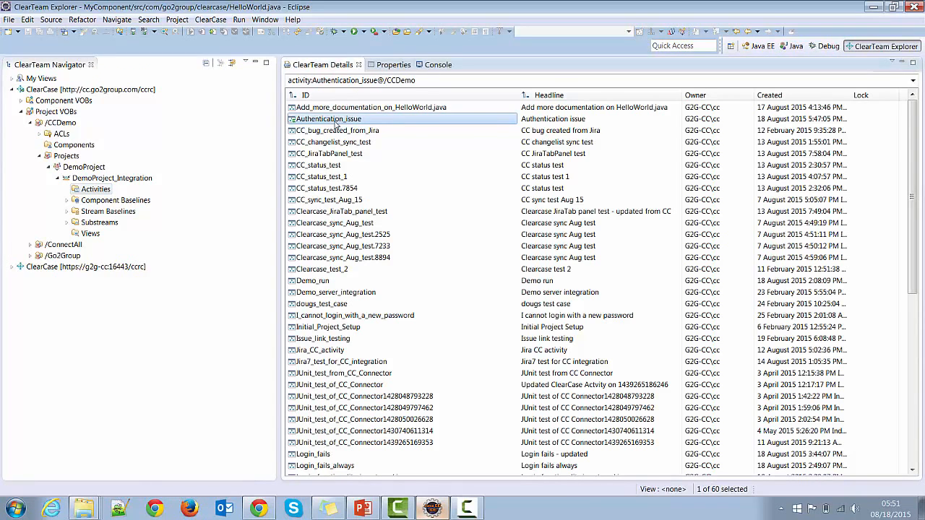
{"action": "right_click", "coordinate": [335, 123]}
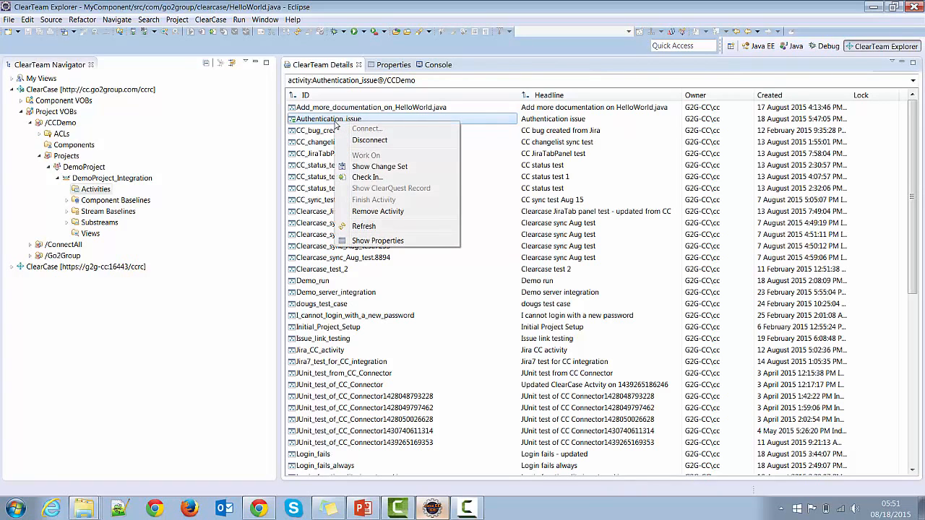
{"action": "left_click", "coordinate": [369, 240]}
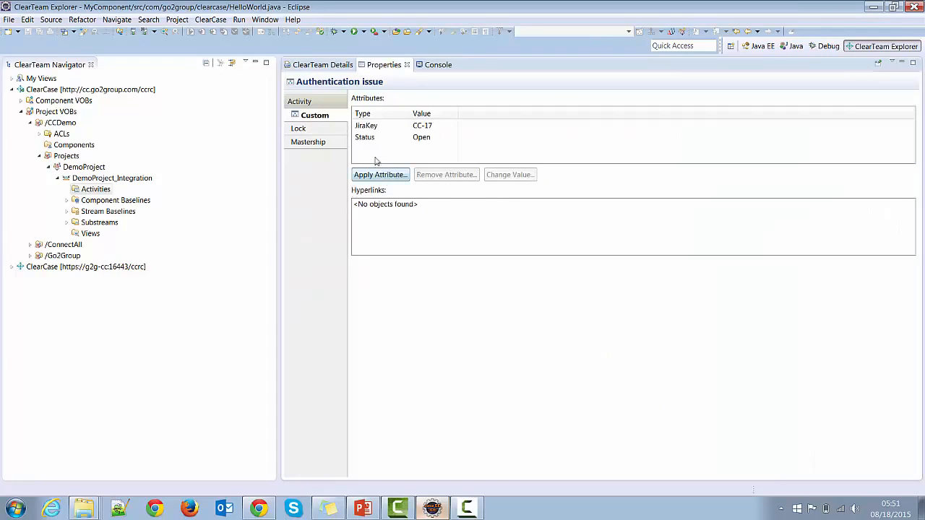
{"action": "left_click", "coordinate": [364, 138]}
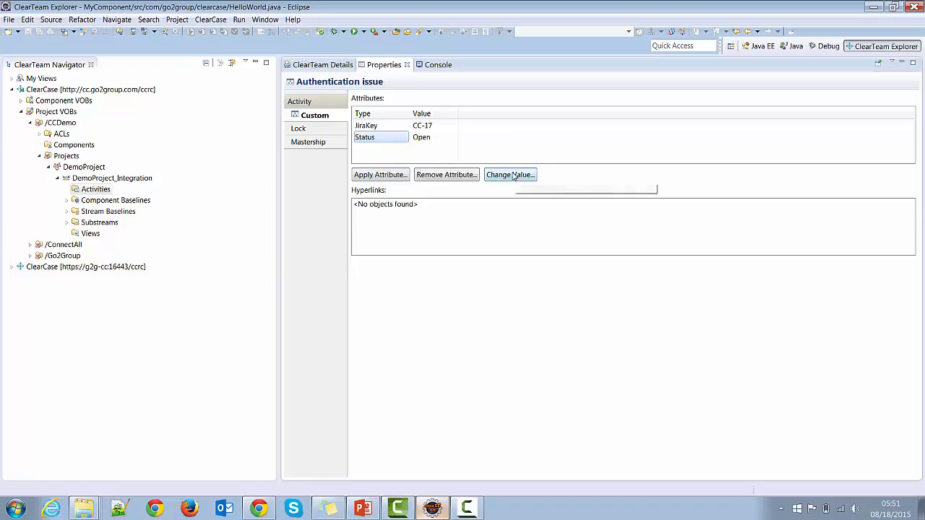
{"action": "left_click", "coordinate": [514, 176]}
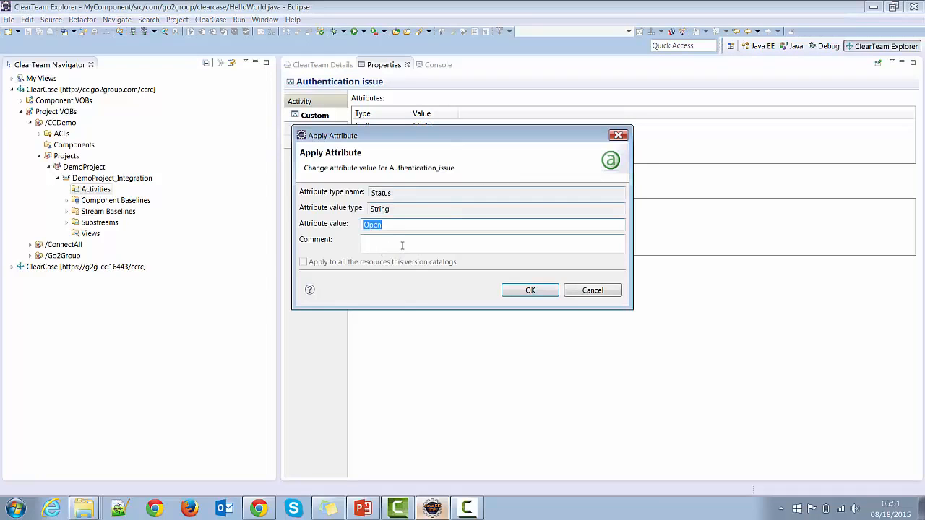
{"action": "type", "text": "Resolved"}
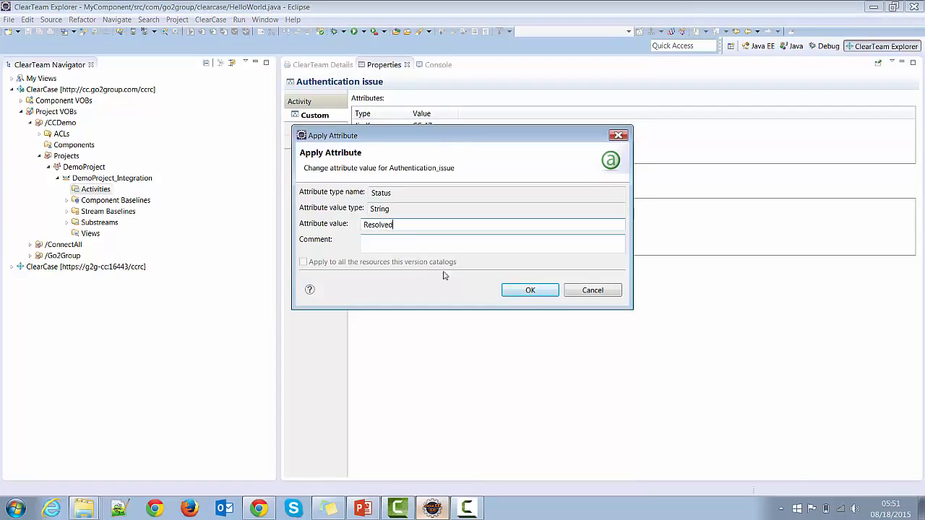
{"action": "left_click", "coordinate": [533, 291]}
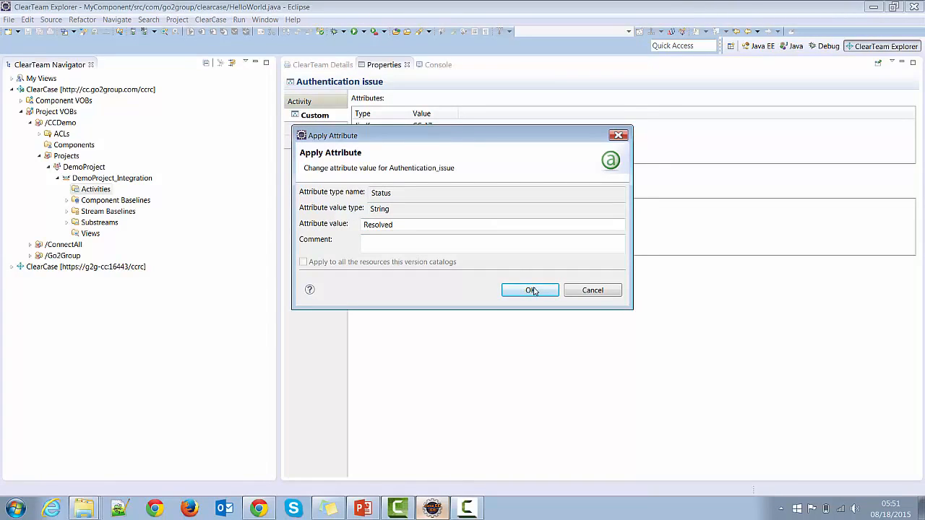
{"action": "left_click", "coordinate": [532, 291]}
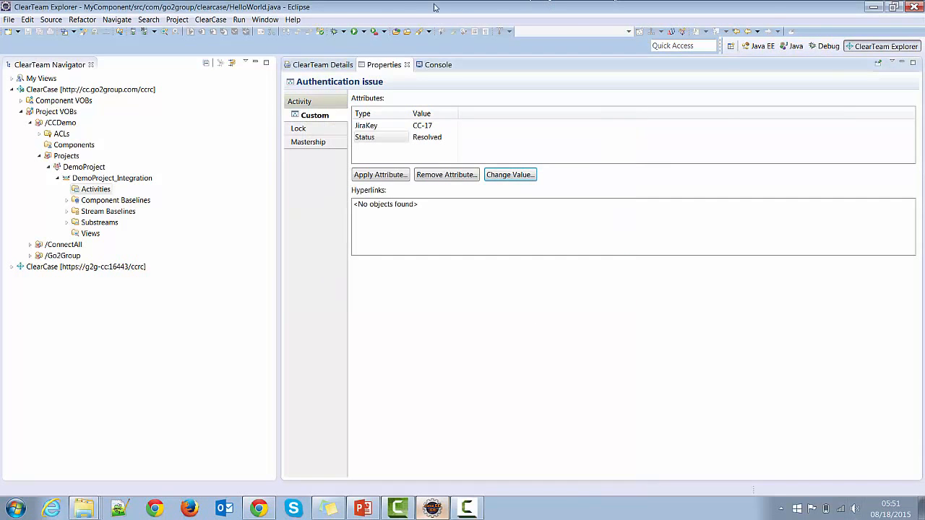
- Check in HelloWorld.java from the Authentication_issue activity with the comment "Fixed authentication bug" and push the changes to ConnectAll
{"action": "left_click", "coordinate": [320, 65]}
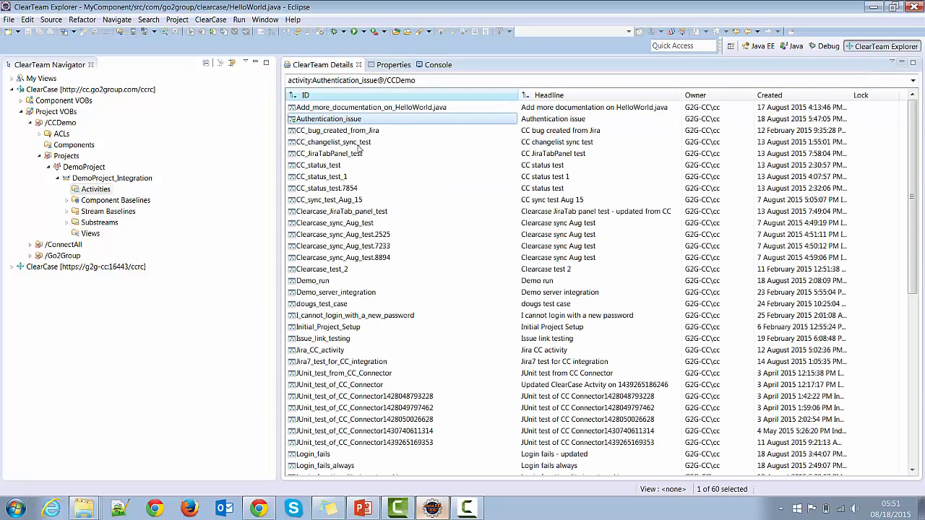
{"action": "right_click", "coordinate": [339, 122]}
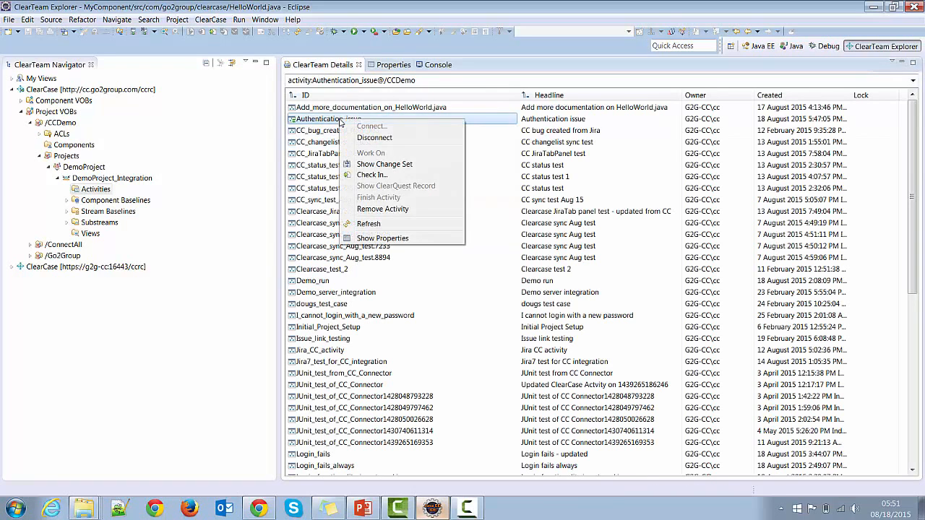
{"action": "left_click", "coordinate": [366, 175]}
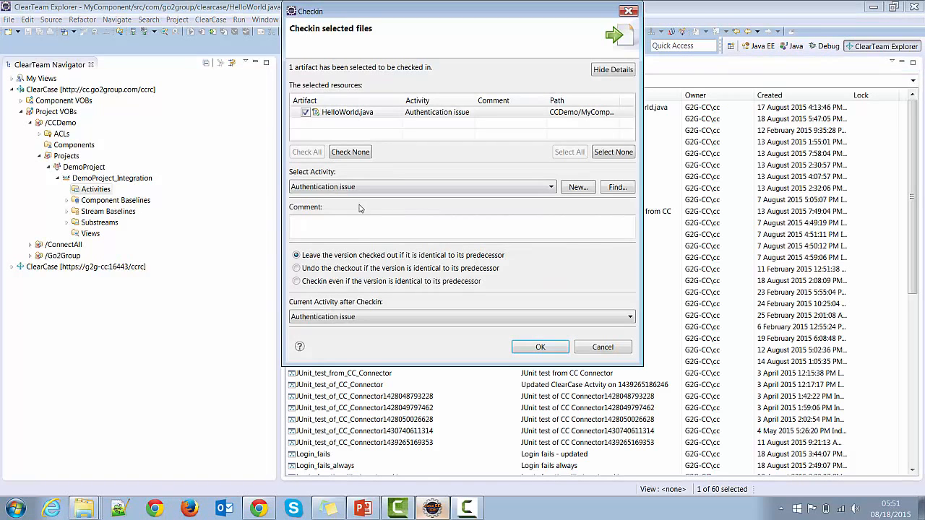
{"action": "type", "text": "Fix"}
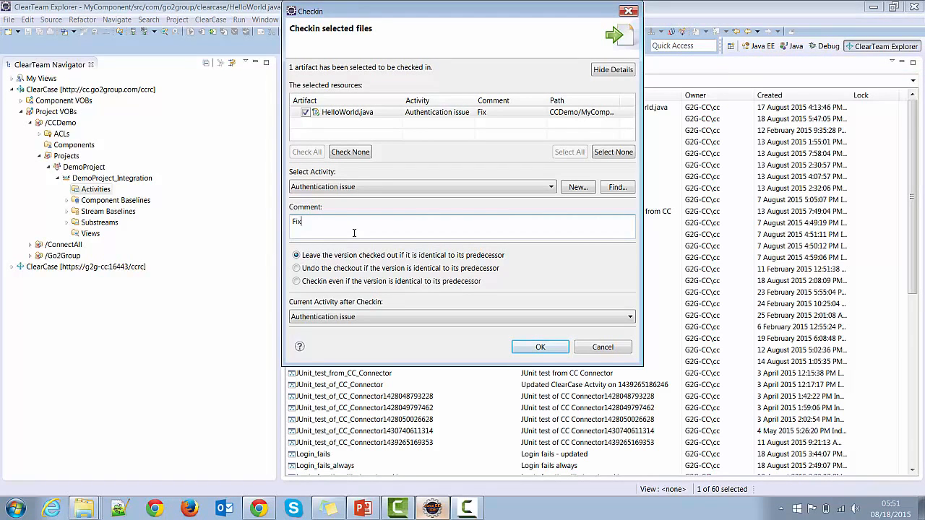
{"action": "type", "text": "ed authentication bug"}
{"action": "left_click", "coordinate": [541, 347]}
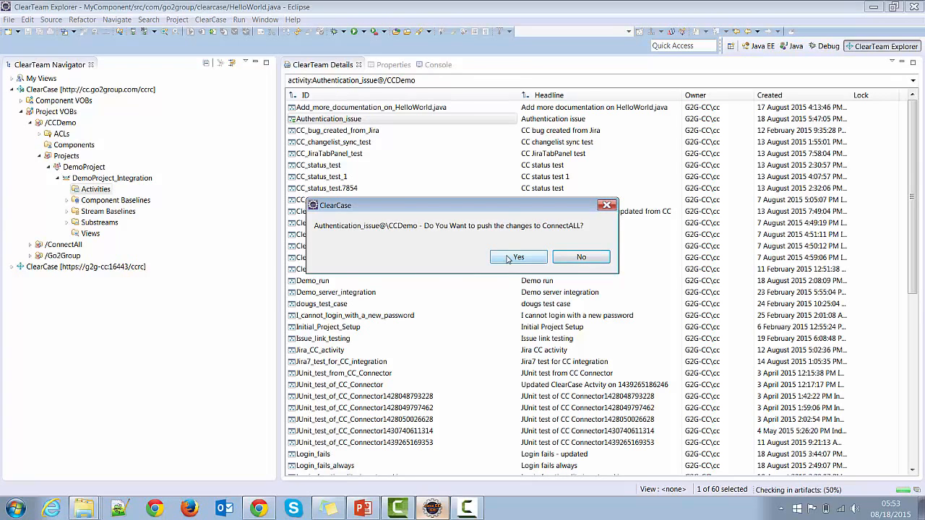
{"action": "left_click", "coordinate": [508, 259]}
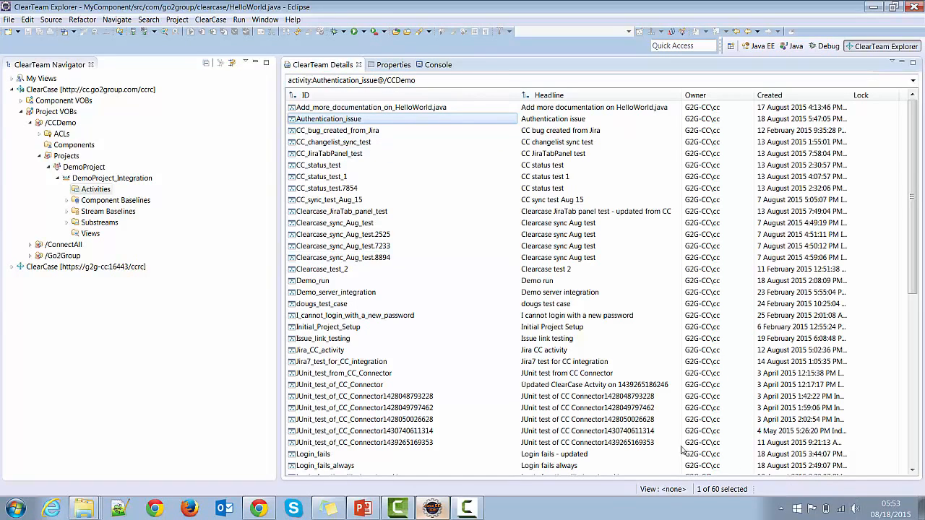
- Switch to Chrome and inspect the JIRA issue CC-17, including its ClearCase activity information
{"action": "left_click", "coordinate": [258, 509]}
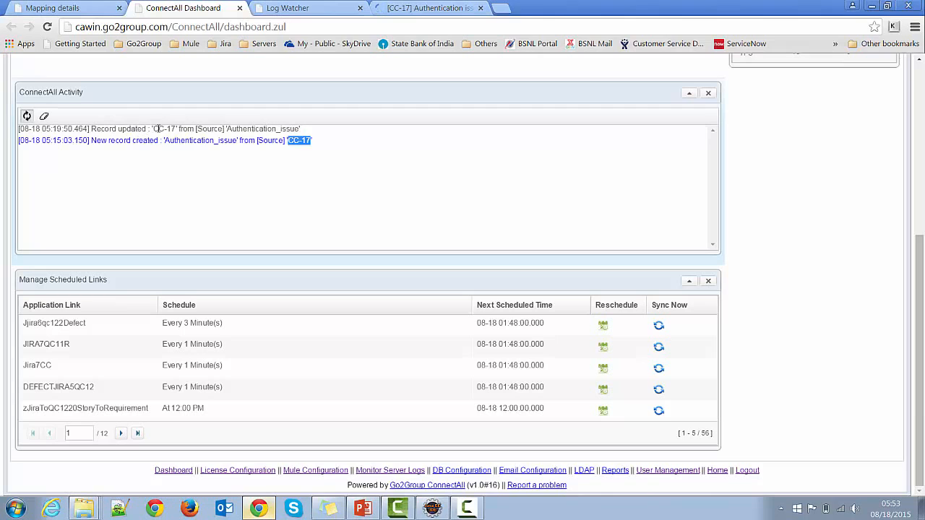
{"action": "left_click", "coordinate": [413, 11]}
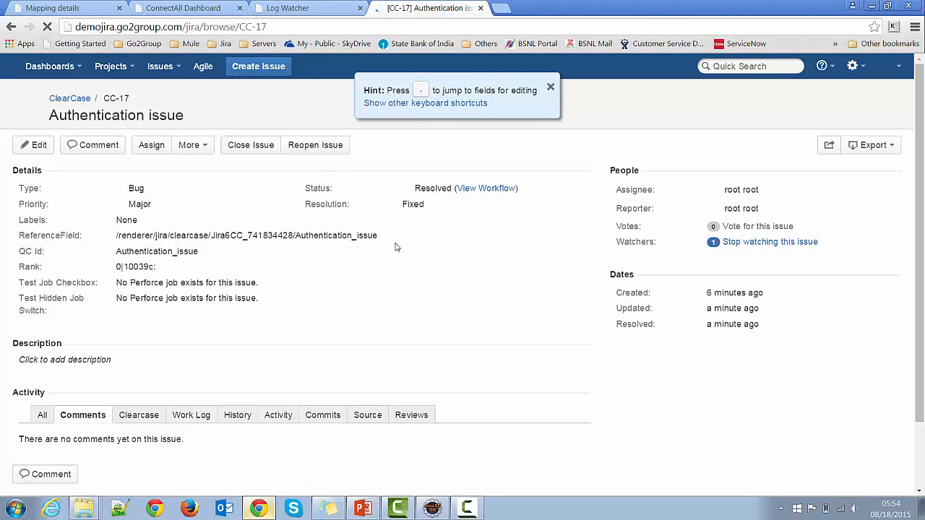
{"action": "scroll", "coordinate": [159, 372], "scroll_direction": "down", "scroll_amount": 2}
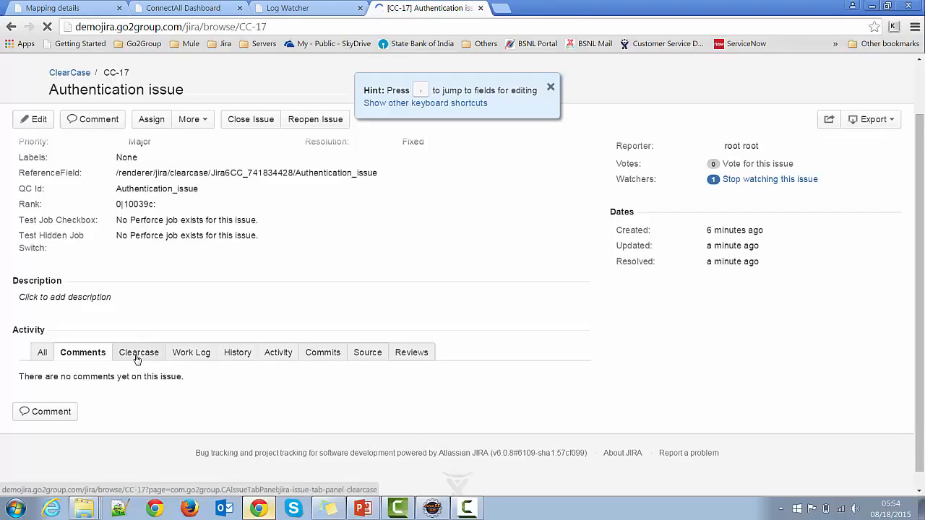
{"action": "left_click", "coordinate": [137, 360]}
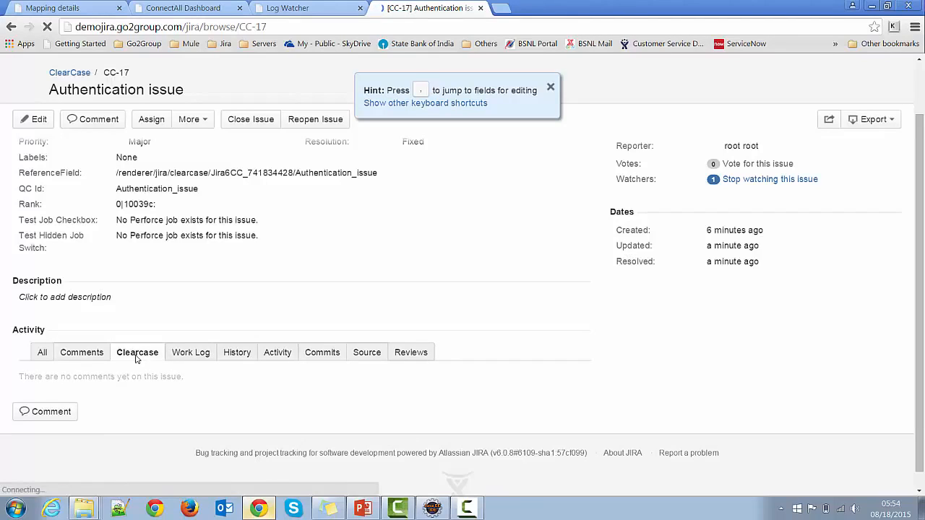